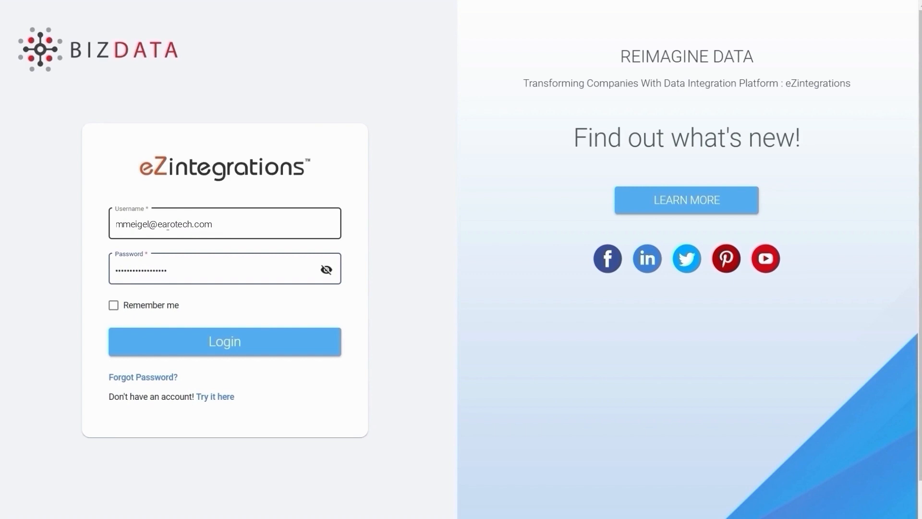
Log in with the filled-in credentials and the Remember me option enabled
{"action": "left_click", "coordinate": [113, 305]}
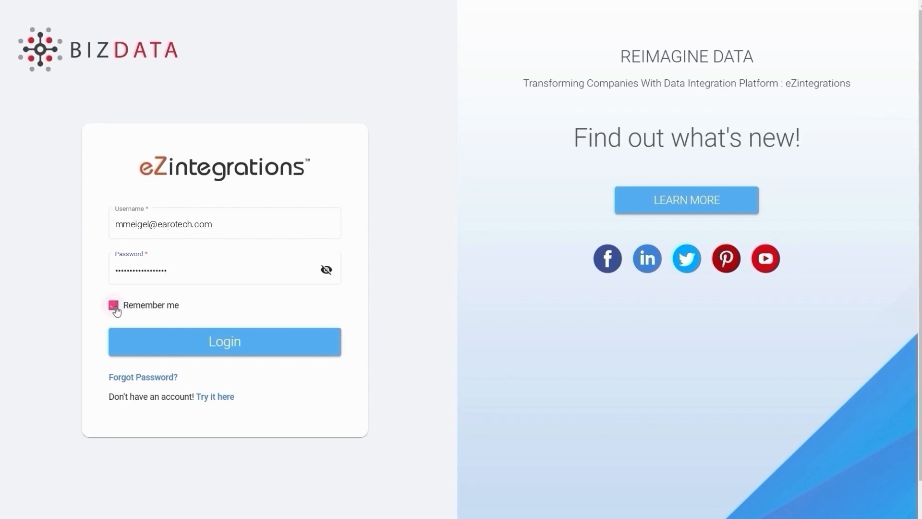
{"action": "left_click", "coordinate": [217, 338]}
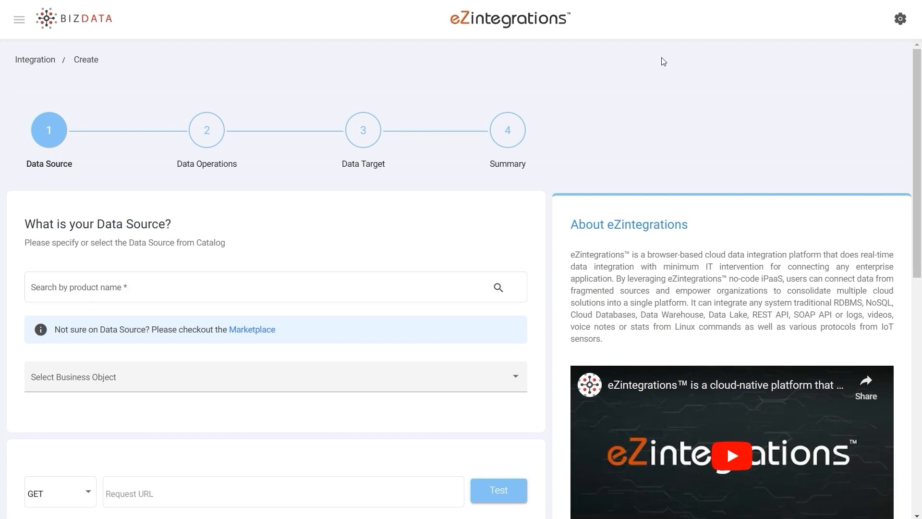
Set the data source to the Humanoid product with the business object List Users (Version: All) (Method: GET)
{"action": "left_click", "coordinate": [353, 291]}
{"action": "type", "text": "hum"}
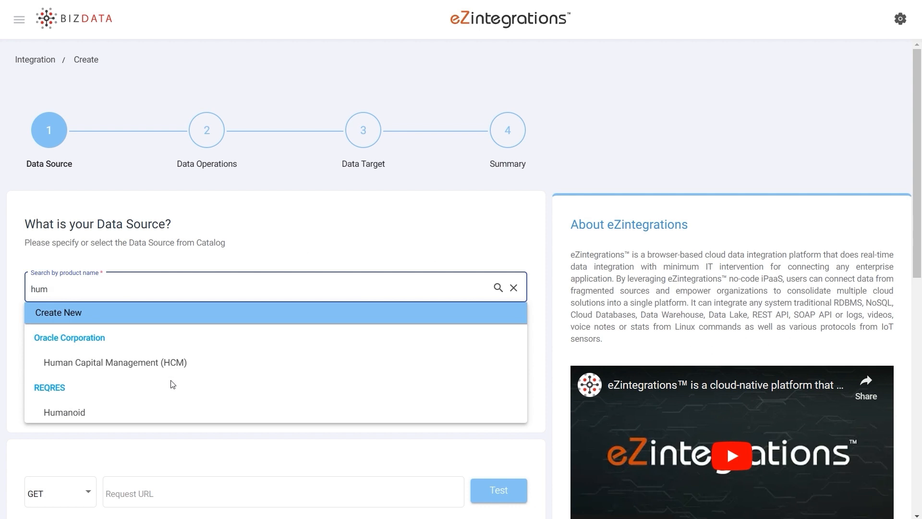
{"action": "left_click", "coordinate": [144, 411]}
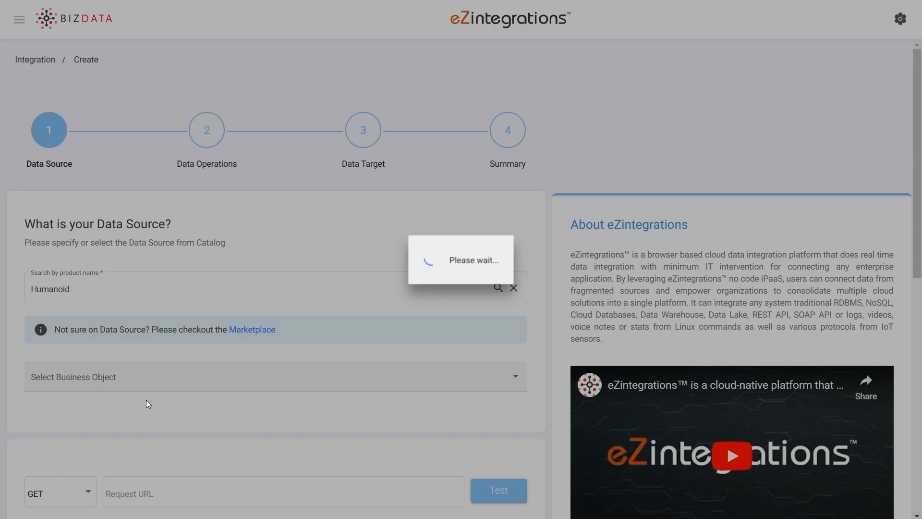
{"action": "left_click", "coordinate": [150, 377]}
{"action": "left_click", "coordinate": [142, 380]}
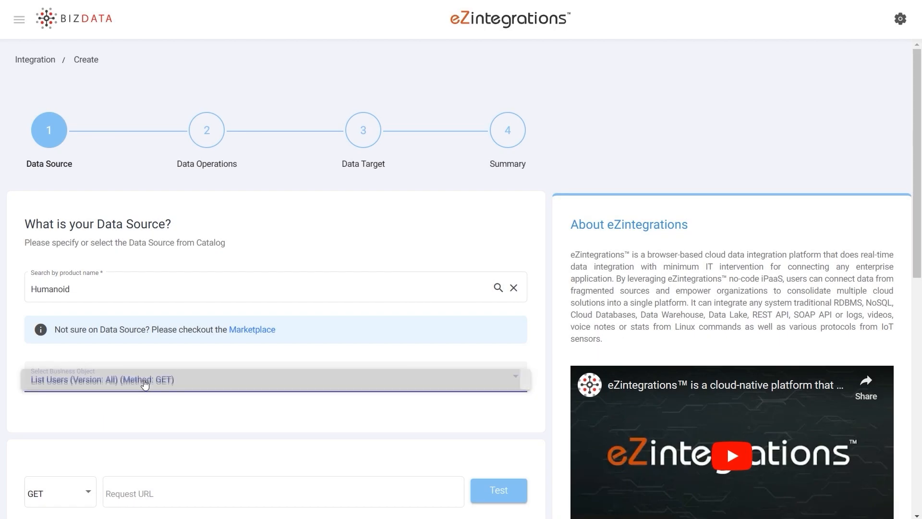
{"action": "scroll", "coordinate": [313, 419], "scroll_direction": "down", "scroll_amount": 6}
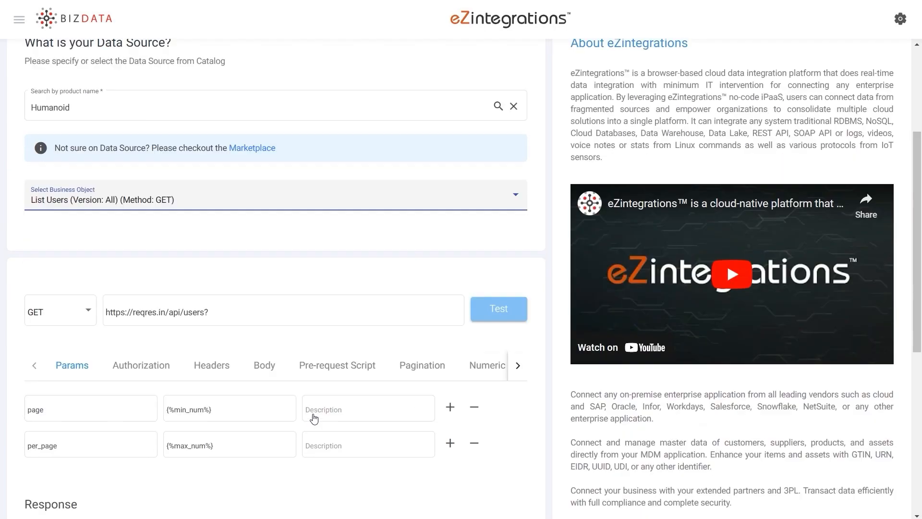
{"action": "scroll", "coordinate": [315, 419], "scroll_direction": "down", "scroll_amount": 2}
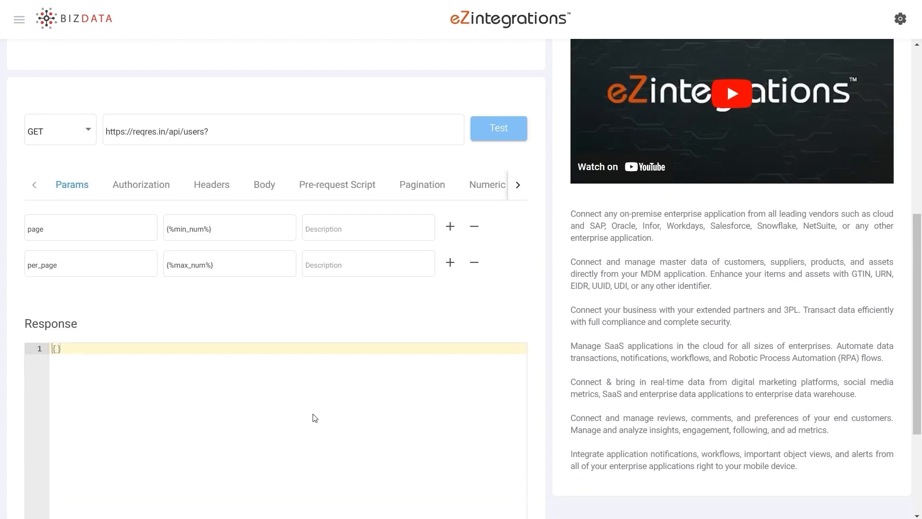
{"action": "scroll", "coordinate": [316, 418], "scroll_direction": "down", "scroll_amount": 2}
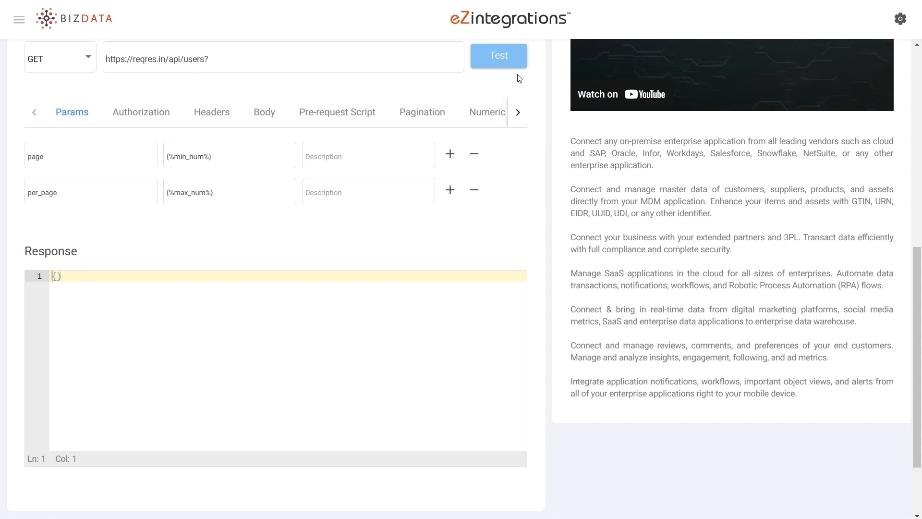
{"action": "left_click", "coordinate": [505, 59]}
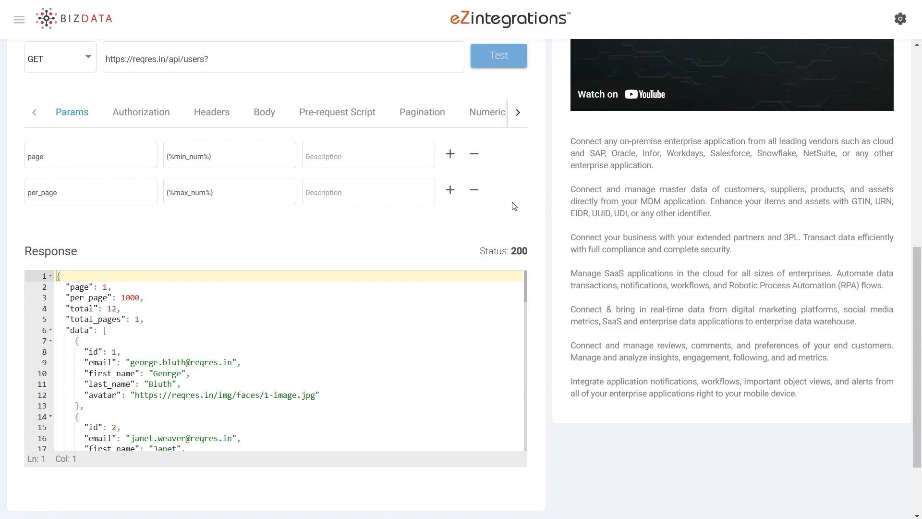
{"action": "scroll", "coordinate": [515, 206], "scroll_direction": "down", "scroll_amount": 2}
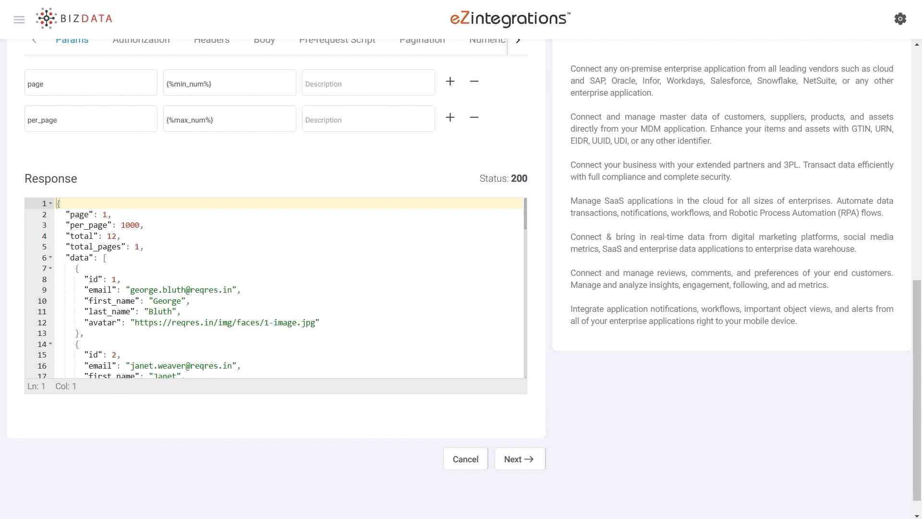
{"action": "scroll", "coordinate": [276, 288], "scroll_direction": "down", "scroll_amount": 1}
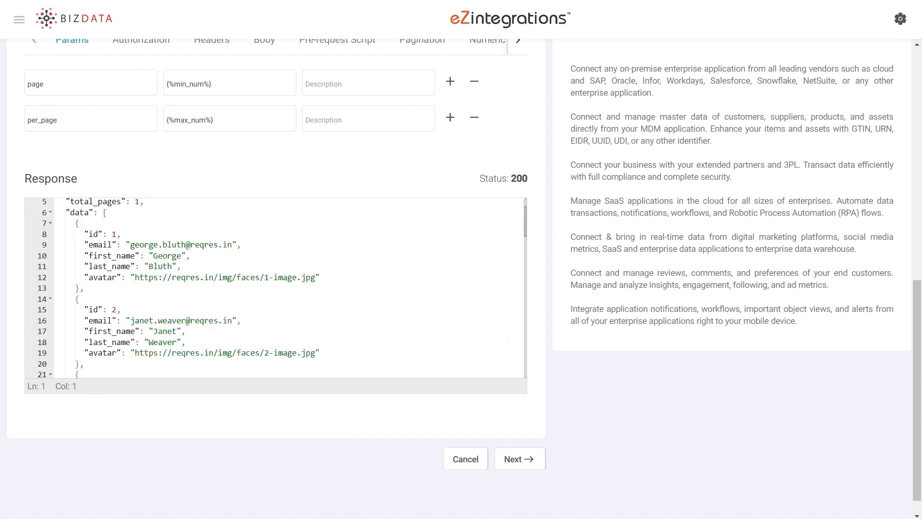
Proceed to Data Operations and add a Single Line to Multiline operation with the Chopkey ['bizdata_dataset_response']['data']
{"action": "left_click", "coordinate": [529, 459]}
{"action": "scroll", "coordinate": [211, 409], "scroll_direction": "down", "scroll_amount": 8}
{"action": "scroll", "coordinate": [217, 419], "scroll_direction": "down", "scroll_amount": 2}
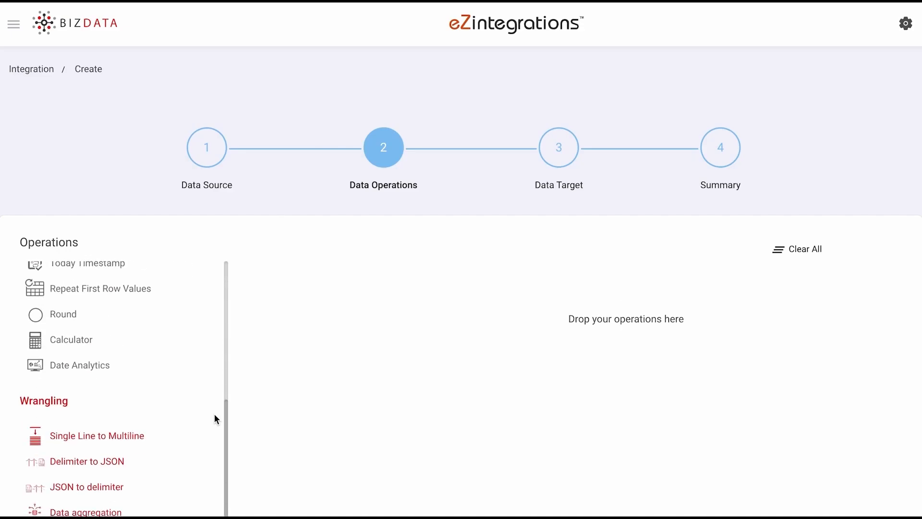
{"action": "left_click_drag", "start_coordinate": [122, 435], "coordinate": [476, 338]}
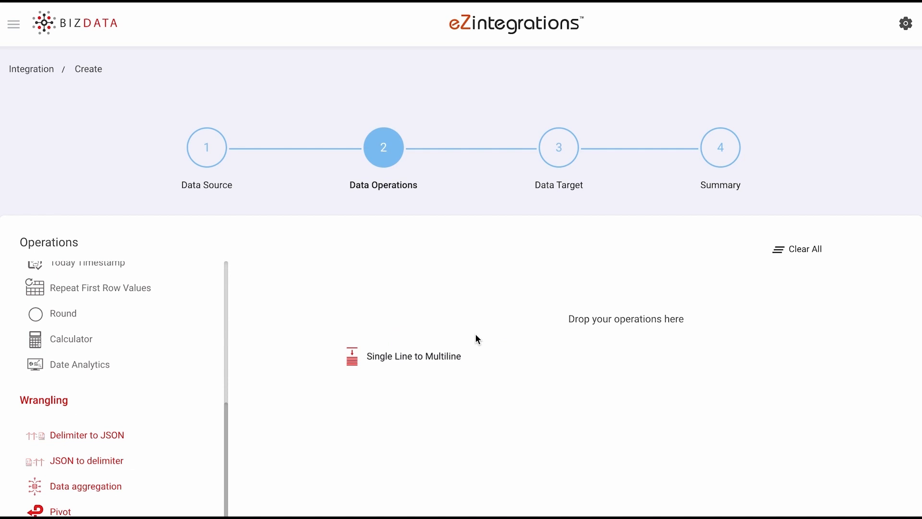
{"action": "left_click", "coordinate": [386, 333]}
{"action": "scroll", "coordinate": [388, 334], "scroll_direction": "down", "scroll_amount": 3}
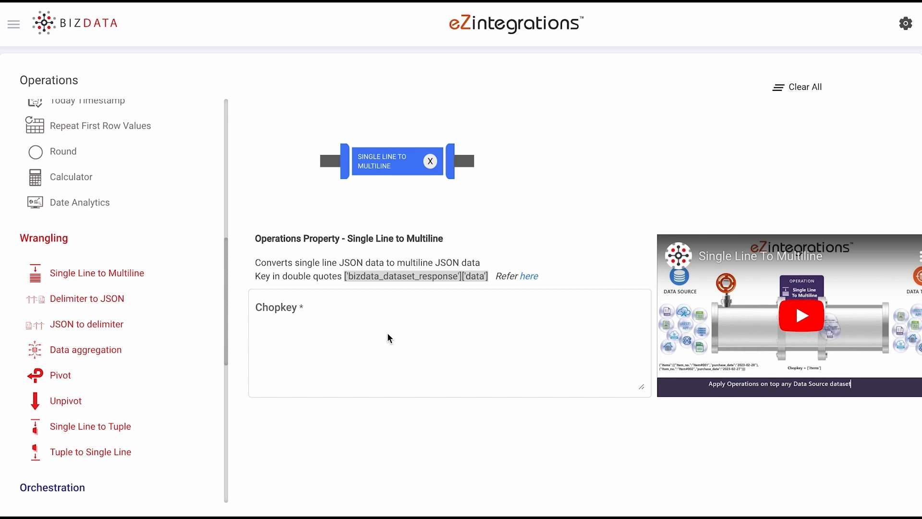
{"action": "scroll", "coordinate": [387, 333], "scroll_direction": "down", "scroll_amount": 1}
{"action": "left_click", "coordinate": [388, 333]}
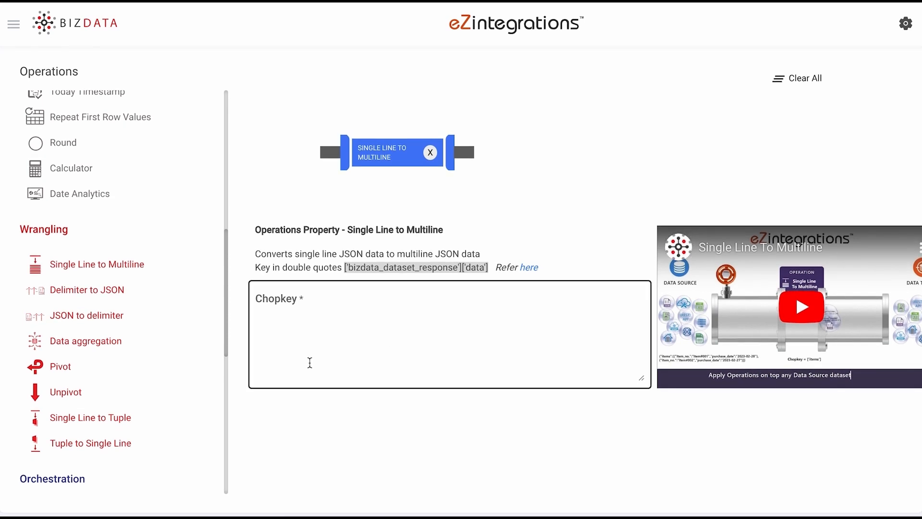
{"action": "type", "text": "['bizdata_dataset_response']['data']"}
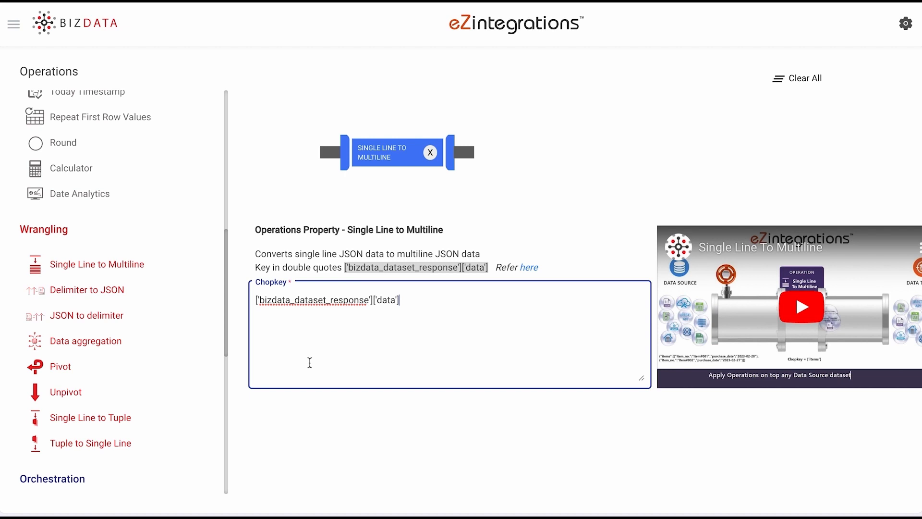
Add a Today Timestamp operation with the date format %Y-%m-%d %H:%M:%S and the datetime key today_date
{"action": "scroll", "coordinate": [158, 237], "scroll_direction": "up", "scroll_amount": 3}
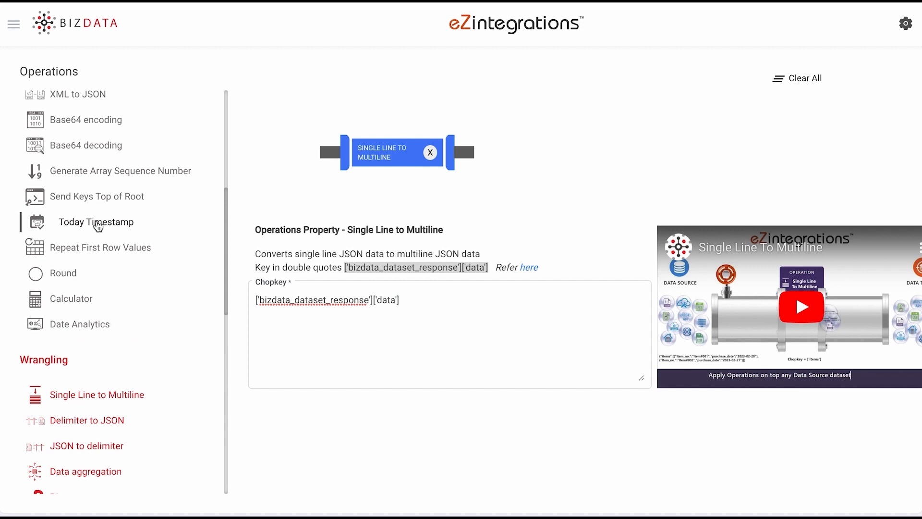
{"action": "left_click_drag", "start_coordinate": [97, 222], "coordinate": [530, 153]}
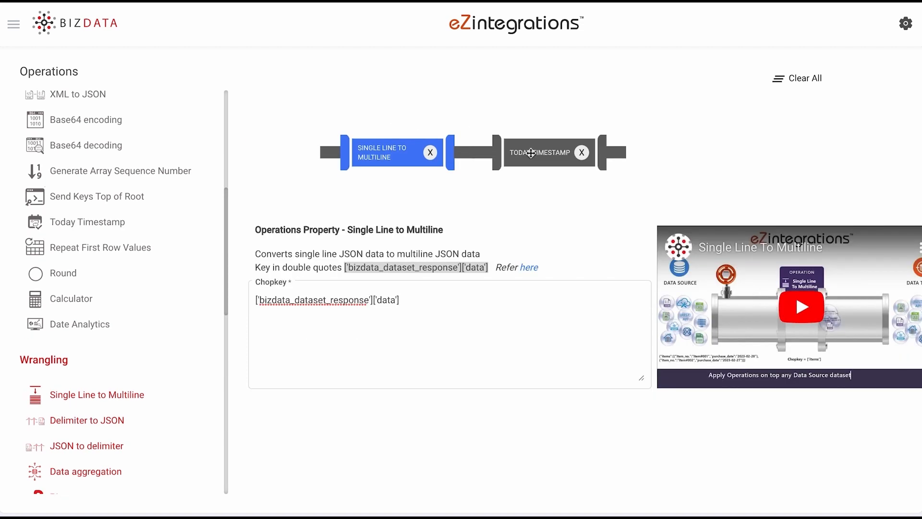
{"action": "left_click", "coordinate": [531, 153]}
{"action": "left_click", "coordinate": [298, 301]}
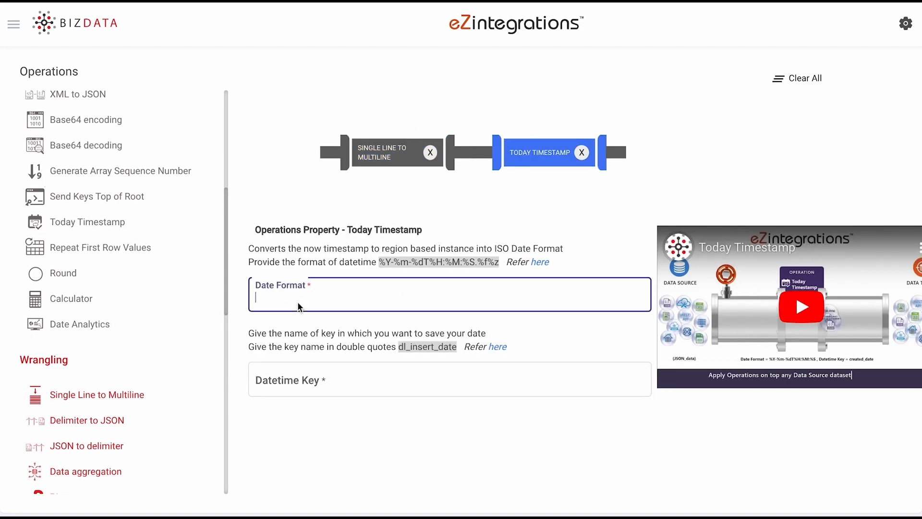
{"action": "type", "text": "%Y-%m-%d %H:%M:%S"}
{"action": "left_click", "coordinate": [297, 370]}
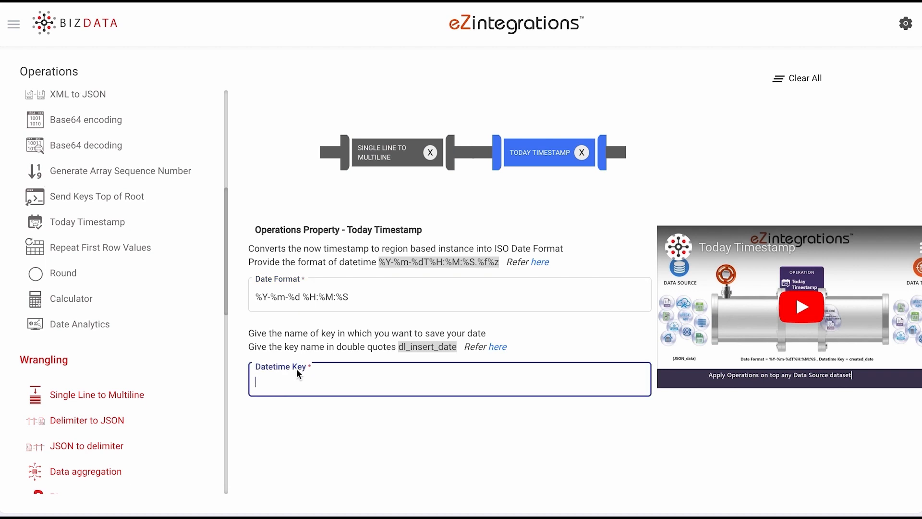
{"action": "type", "text": "today_date"}
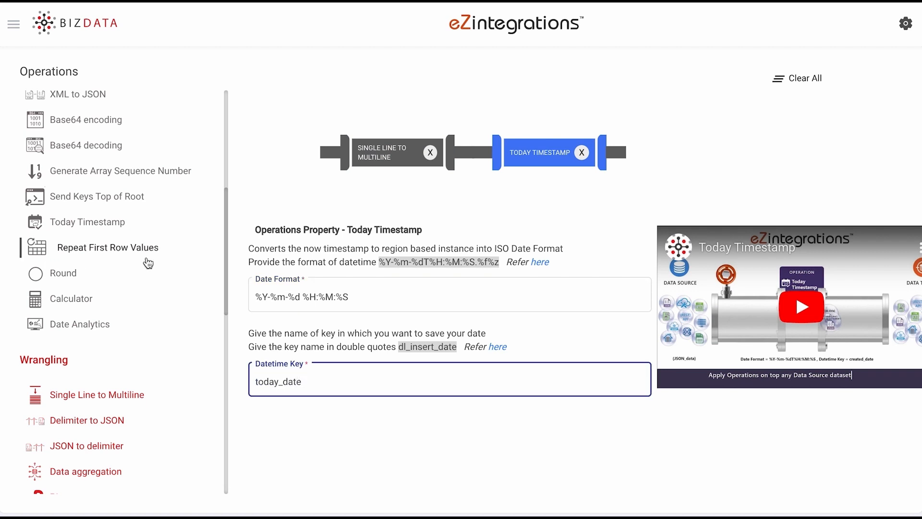
Add an Append operation with a "payload" key mapping id, email_id, first_name, last_name, avatar and today_date to their {%…%} placeholders, with data_source 'Reqres'
{"action": "scroll", "coordinate": [149, 261], "scroll_direction": "up", "scroll_amount": 6}
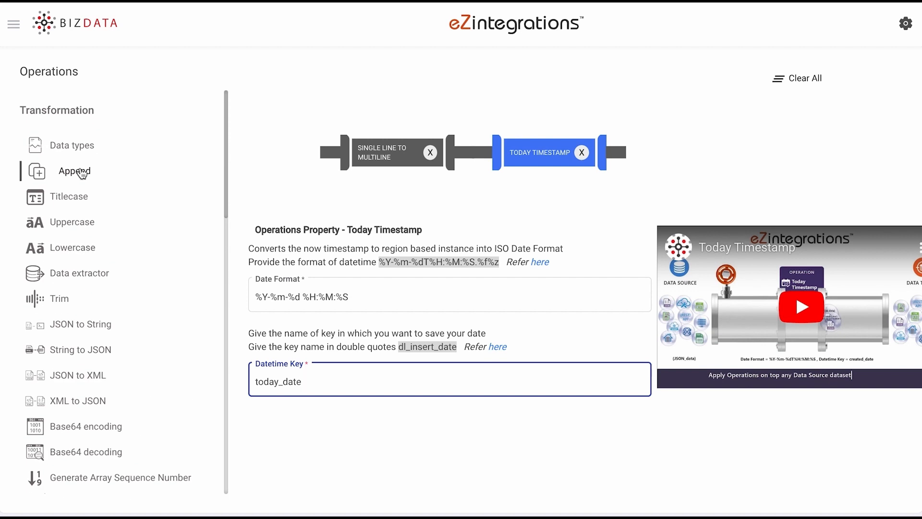
{"action": "left_click_drag", "start_coordinate": [92, 170], "coordinate": [670, 191]}
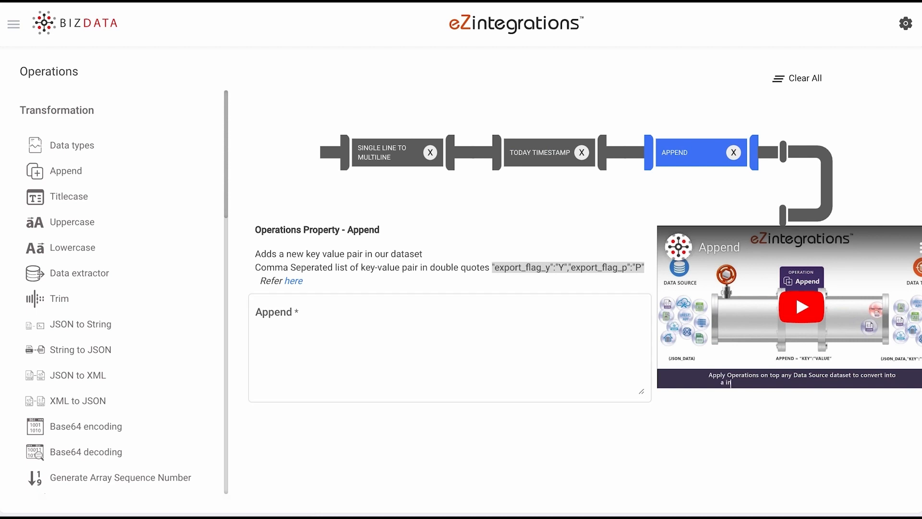
{"action": "left_click", "coordinate": [288, 346]}
{"action": "type", "text": "\"payload\": \"{'id':'{%id%}', 'email_id':'{%email%}', 'first_name':'{%first_name%}', 'last_name':'{%last_name%}', 'avatar':'{%avatar%}','data_source':'Regres','today_date':'{%today_date%}'}\""}
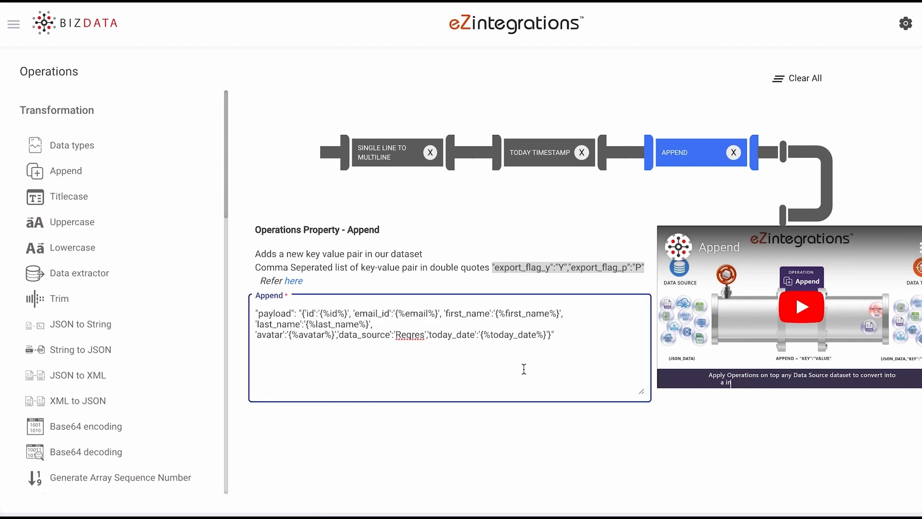
Proceed to Data Target and choose Venus HRMS System with the business object Employee (Version: All) (Method: POST)
{"action": "scroll", "coordinate": [523, 370], "scroll_direction": "down", "scroll_amount": 3}
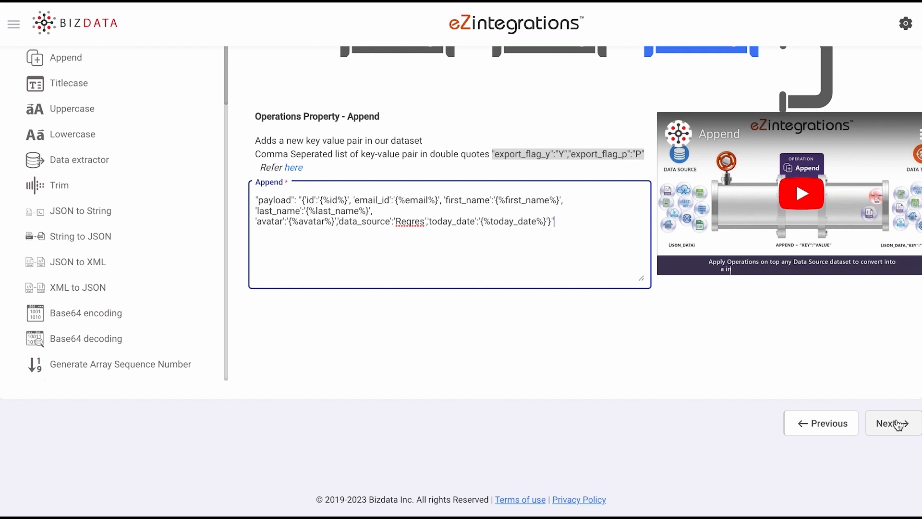
{"action": "left_click", "coordinate": [898, 424]}
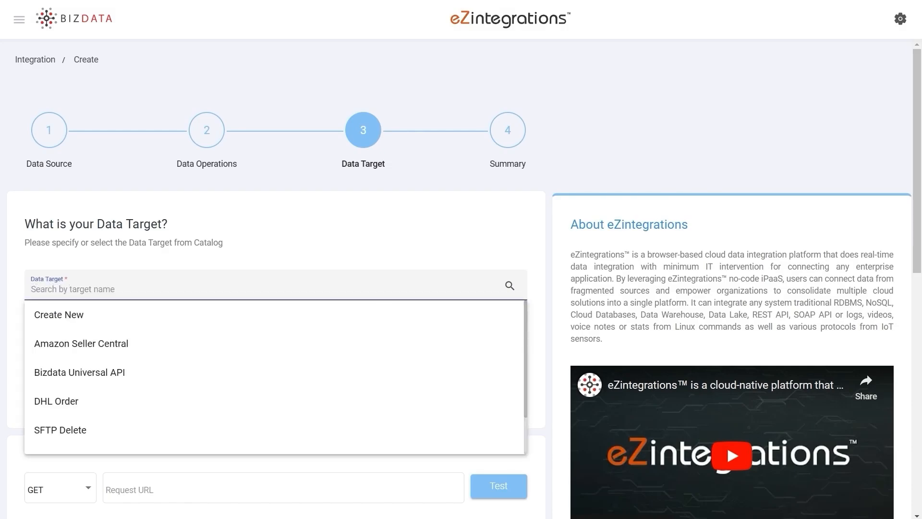
{"action": "scroll", "coordinate": [296, 358], "scroll_direction": "down", "scroll_amount": 2}
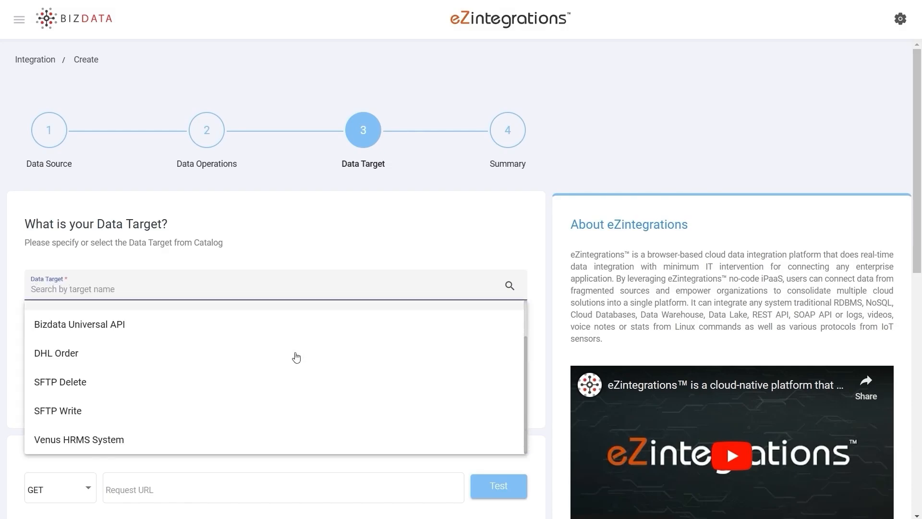
{"action": "left_click", "coordinate": [152, 440]}
{"action": "left_click", "coordinate": [254, 373]}
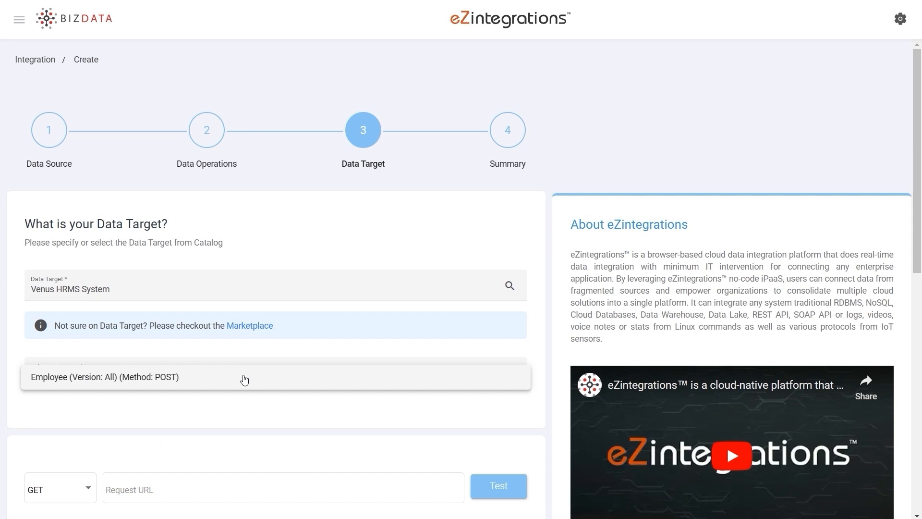
{"action": "left_click", "coordinate": [238, 384]}
Replace the placeholder Refresh Token Endpoint Body in the target's OAuth 2.0 authorization with JSON containing the account username and password
{"action": "scroll", "coordinate": [314, 198], "scroll_direction": "down", "scroll_amount": 8}
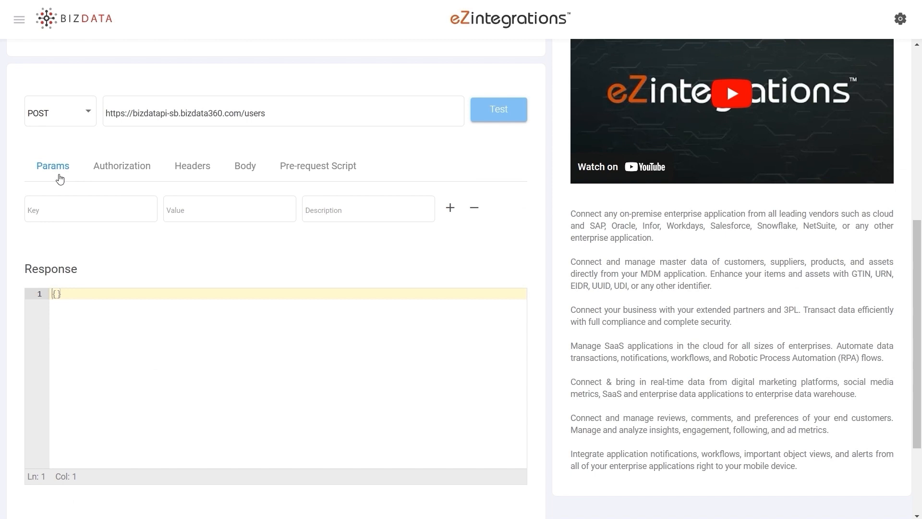
{"action": "left_click", "coordinate": [127, 166]}
{"action": "left_click", "coordinate": [421, 411]}
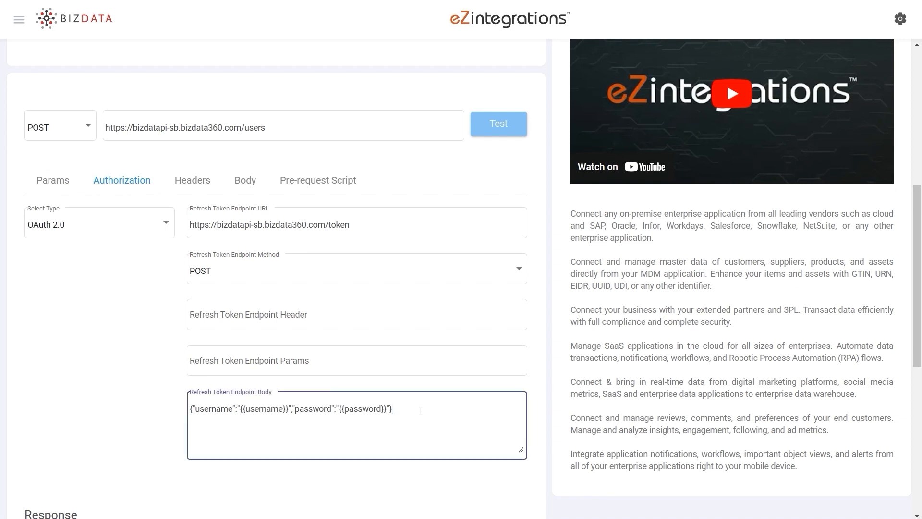
{"action": "left_click_drag", "start_coordinate": [417, 409], "coordinate": [189, 411]}
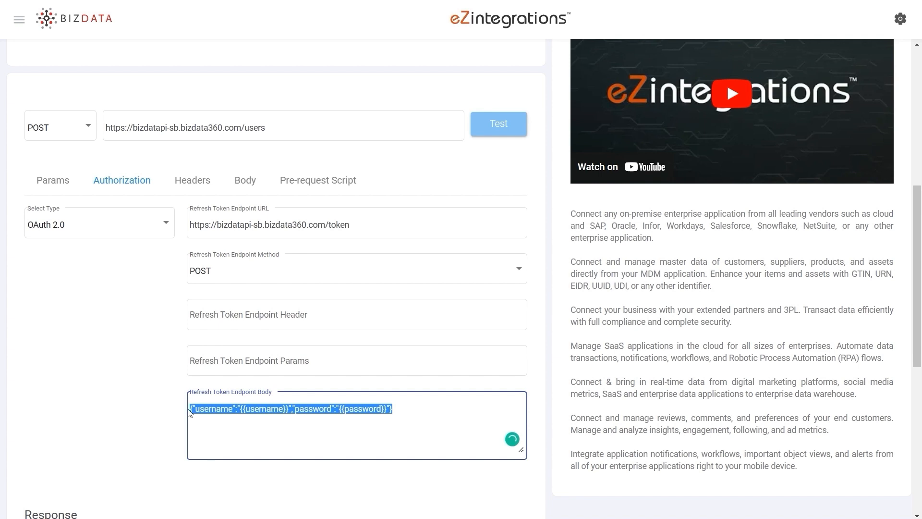
{"action": "scroll", "coordinate": [422, 324], "scroll_direction": "down", "scroll_amount": 1}
{"action": "key", "text": "ctrl+v"}
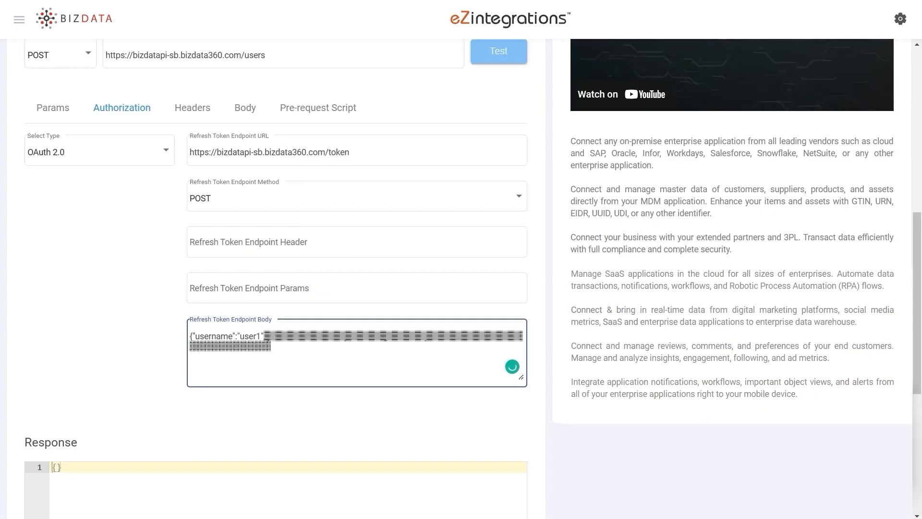
{"action": "left_click", "coordinate": [487, 410]}
Test the target's POST request with the sample employee record in its JSON body and check the response
{"action": "scroll", "coordinate": [487, 409], "scroll_direction": "up", "scroll_amount": 3}
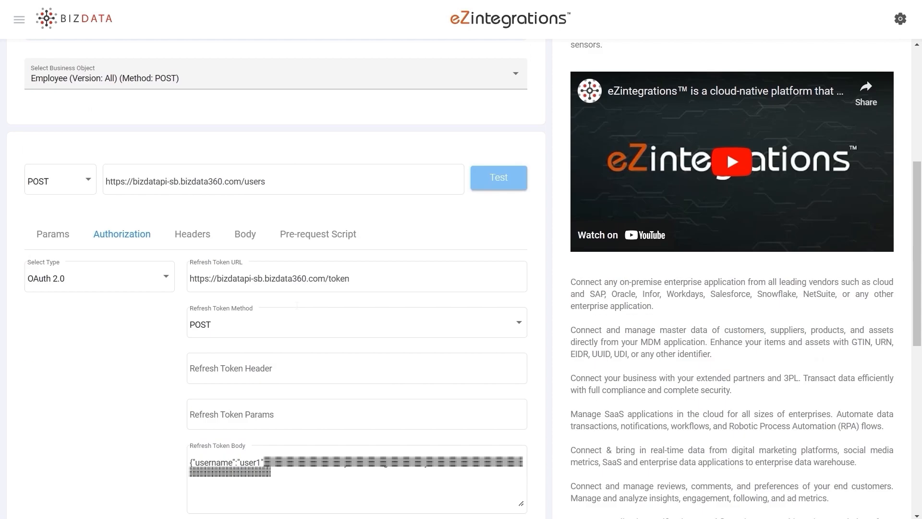
{"action": "left_click", "coordinate": [244, 238]}
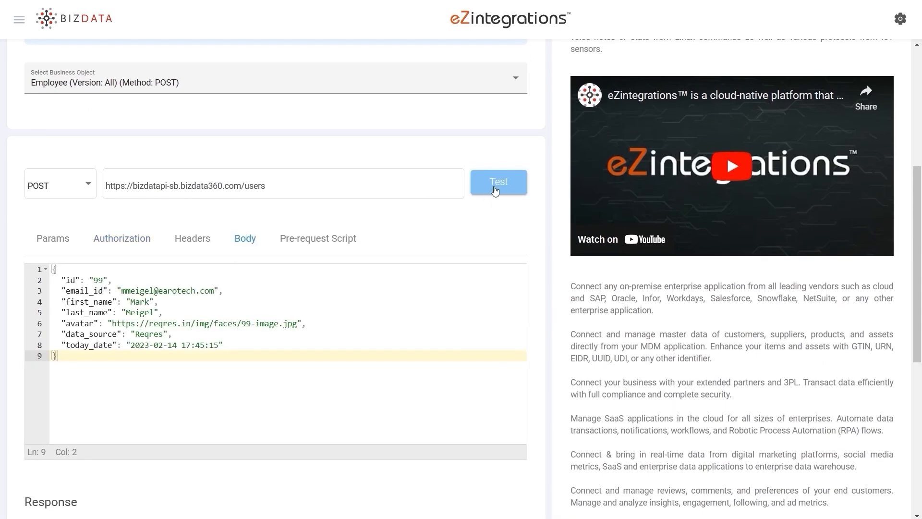
{"action": "left_click", "coordinate": [494, 182]}
{"action": "scroll", "coordinate": [304, 272], "scroll_direction": "down", "scroll_amount": 6}
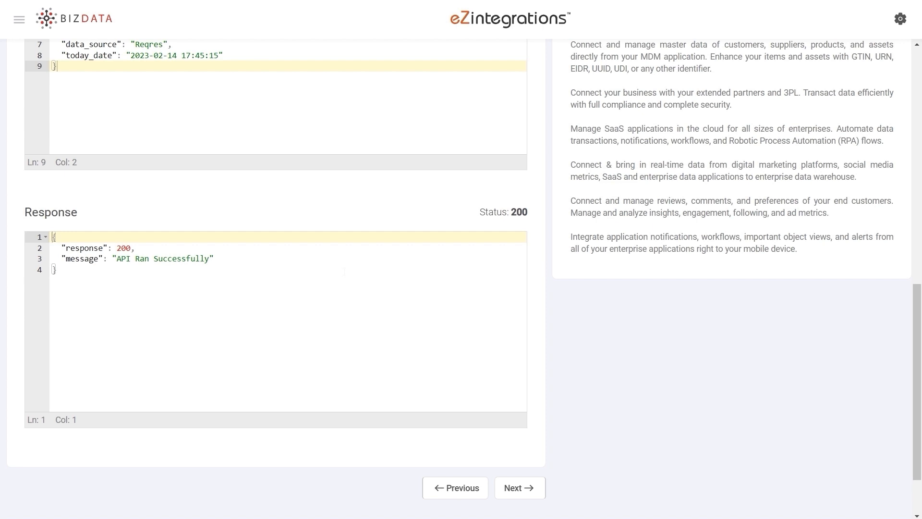
Replace the sample employee record in the target's POST body with "{%payload%}" and proceed to the Summary
{"action": "scroll", "coordinate": [344, 271], "scroll_direction": "up", "scroll_amount": 4}
{"action": "left_click_drag", "start_coordinate": [92, 296], "coordinate": [50, 197]}
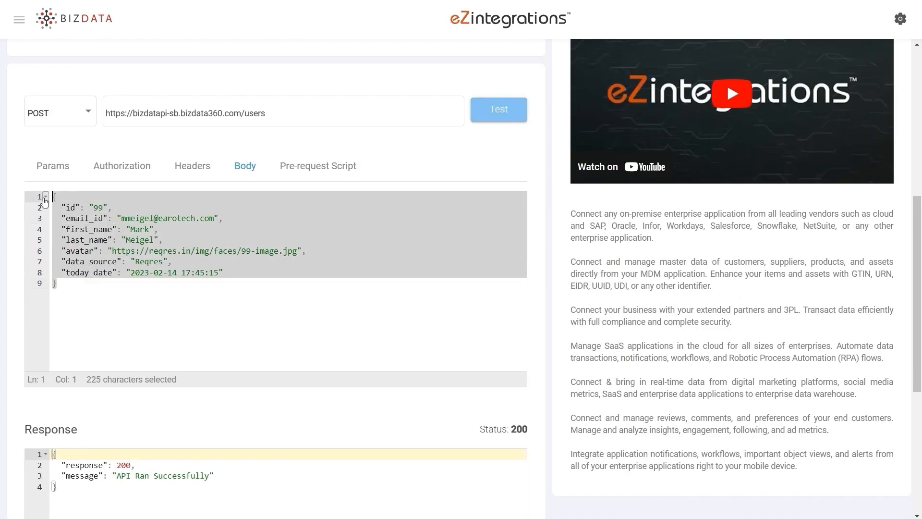
{"action": "type", "text": "\"{%payload%}\""}
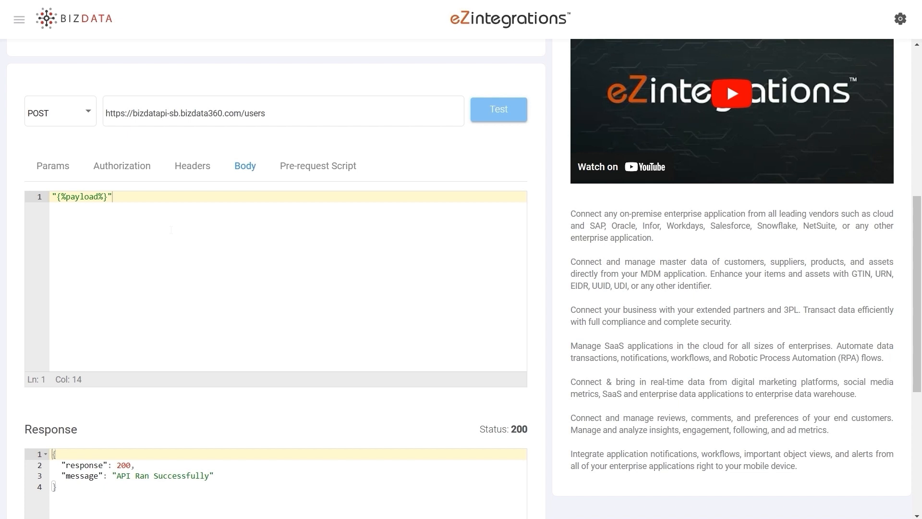
{"action": "scroll", "coordinate": [171, 229], "scroll_direction": "down", "scroll_amount": 6}
{"action": "left_click", "coordinate": [522, 413]}
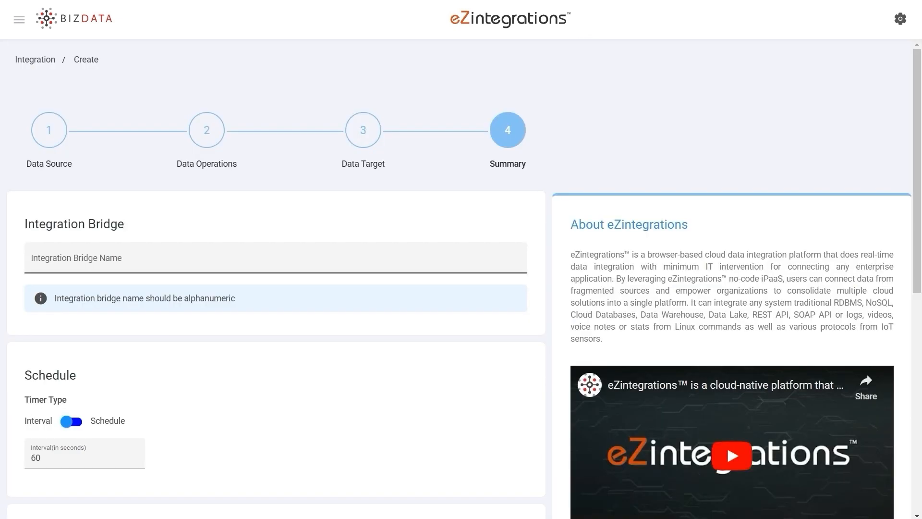
Name the integration bridge API2API and set its timer interval to 300 seconds
{"action": "left_click", "coordinate": [275, 258]}
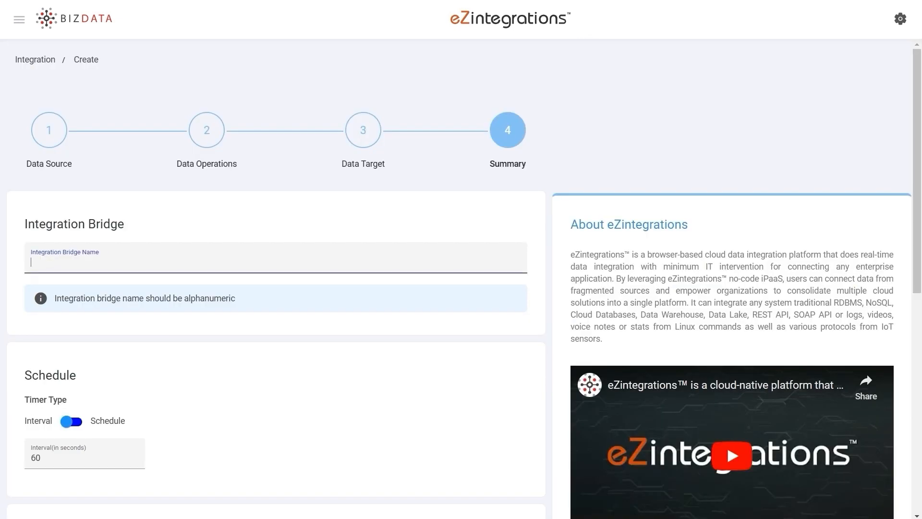
{"action": "type", "text": "API2API"}
{"action": "scroll", "coordinate": [267, 339], "scroll_direction": "down", "scroll_amount": 3}
{"action": "double_click", "coordinate": [26, 318]}
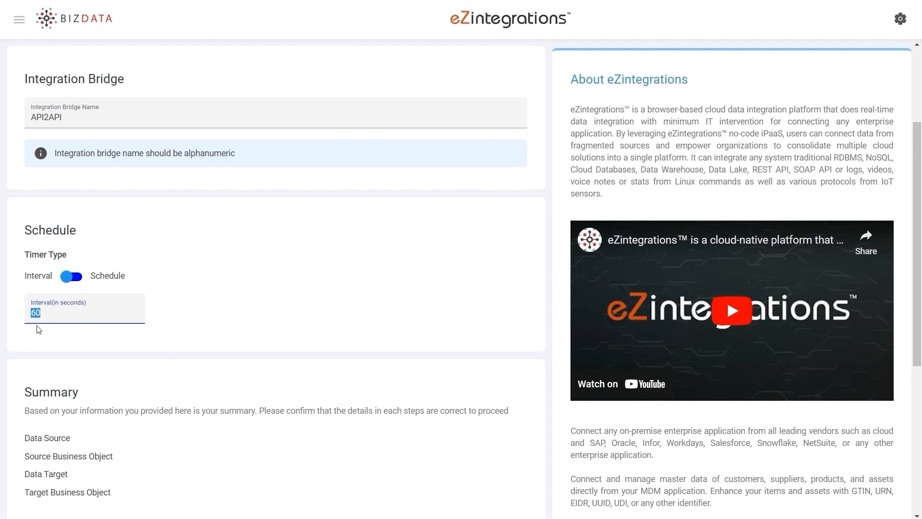
{"action": "type", "text": "300"}
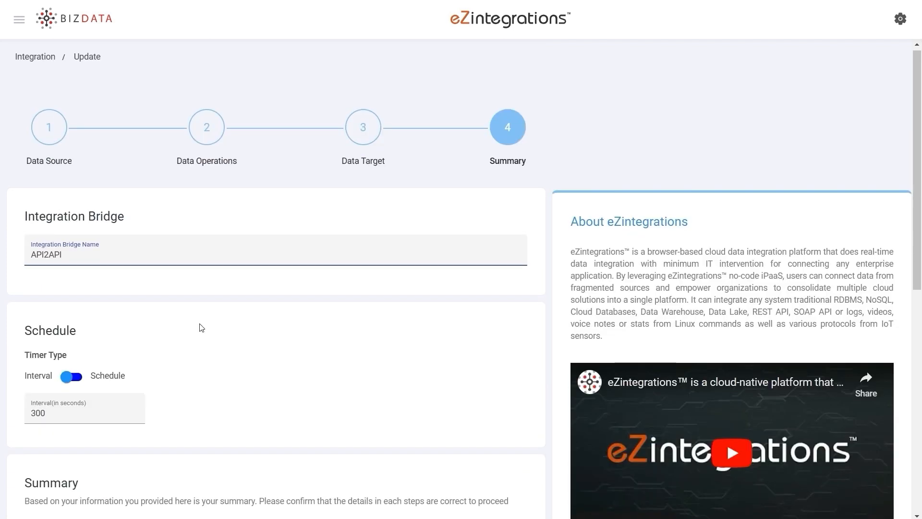
Submit the API2API integration, start it from the integration bridge list and acknowledge the alert
{"action": "scroll", "coordinate": [200, 325], "scroll_direction": "down", "scroll_amount": 3}
{"action": "scroll", "coordinate": [267, 299], "scroll_direction": "down", "scroll_amount": 5}
{"action": "scroll", "coordinate": [268, 303], "scroll_direction": "down", "scroll_amount": 1}
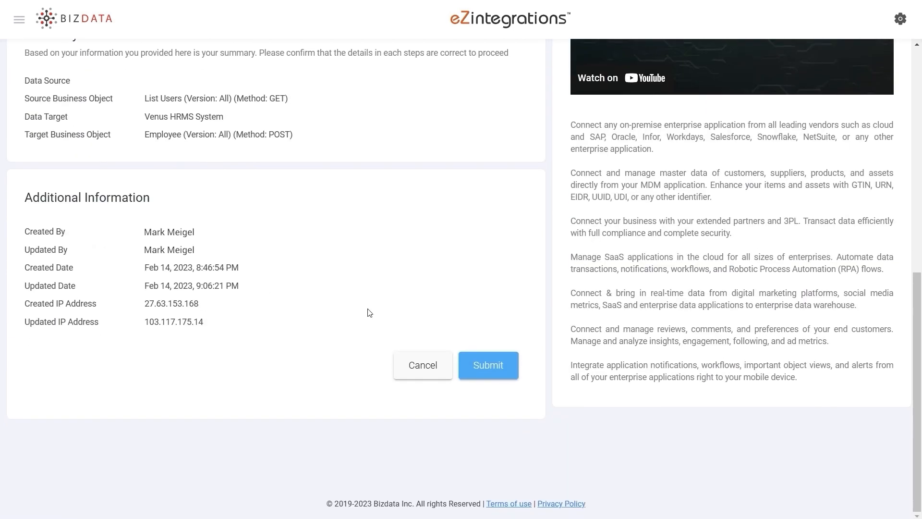
{"action": "left_click", "coordinate": [474, 363]}
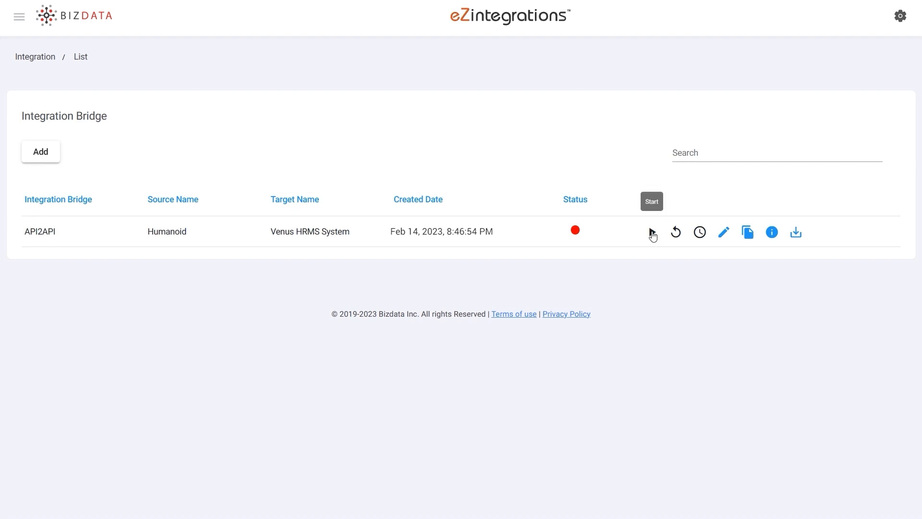
{"action": "left_click", "coordinate": [653, 233]}
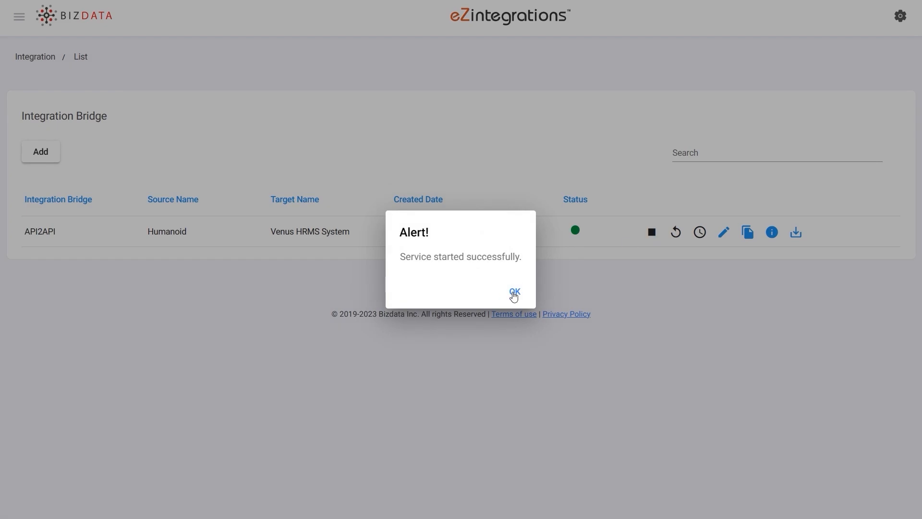
{"action": "left_click", "coordinate": [514, 294]}
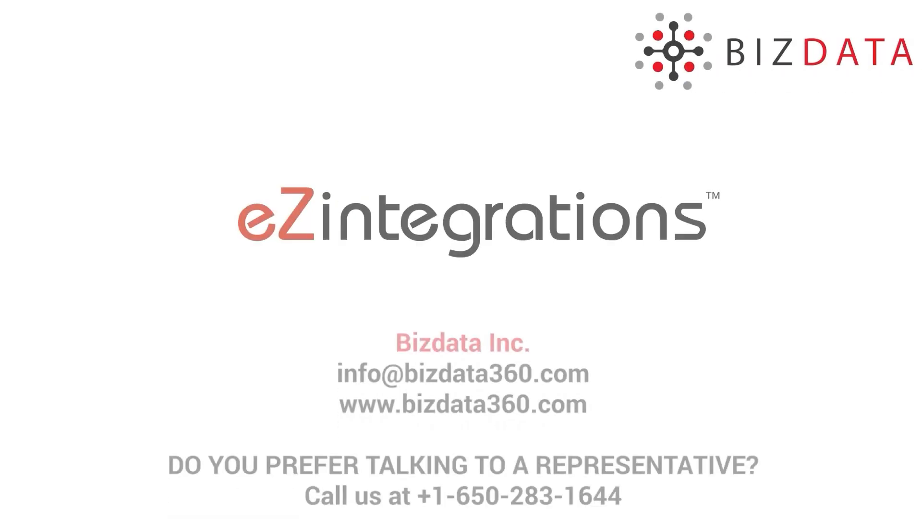